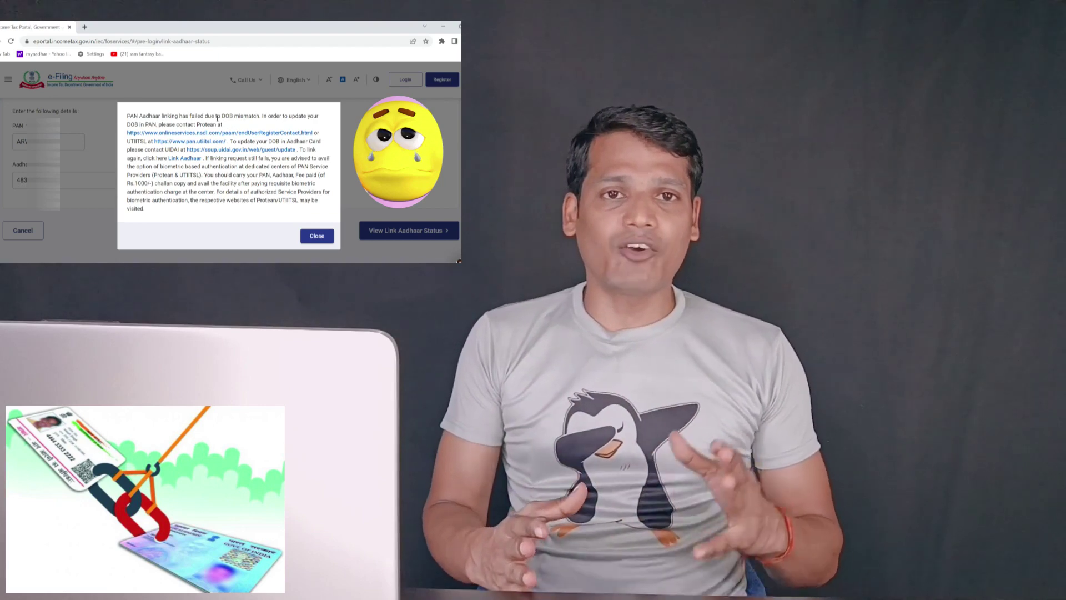
# Highlight the DOB mismatch reason in the earlier linking message, then clear the highlight.
pyautogui.moveTo(218, 117); pyautogui.dragTo(304, 125)
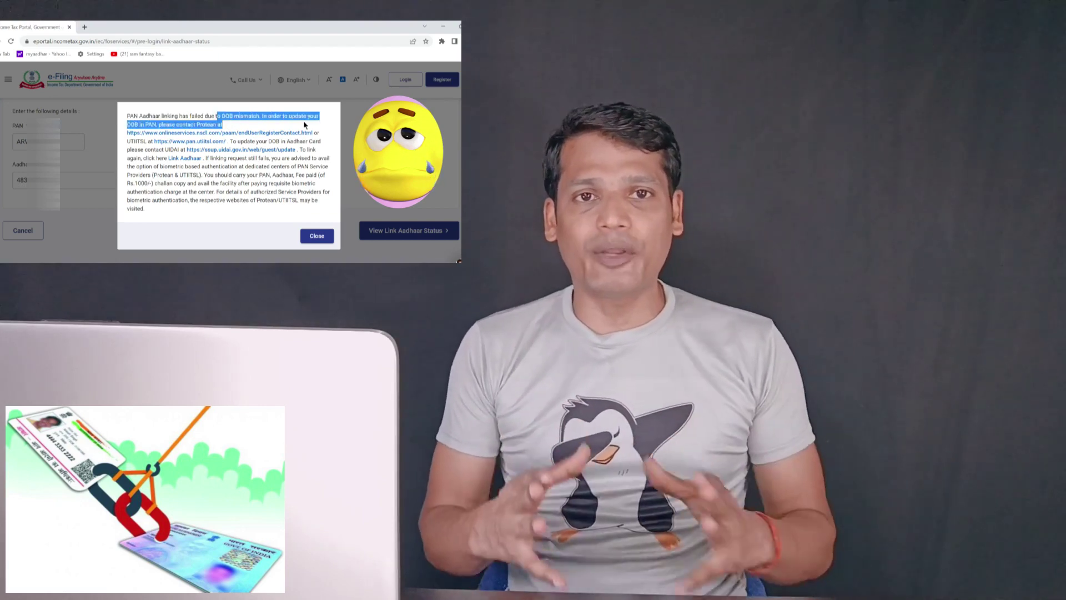
pyautogui.moveTo(127, 116); pyautogui.dragTo(318, 126)
pyautogui.click(336, 127)
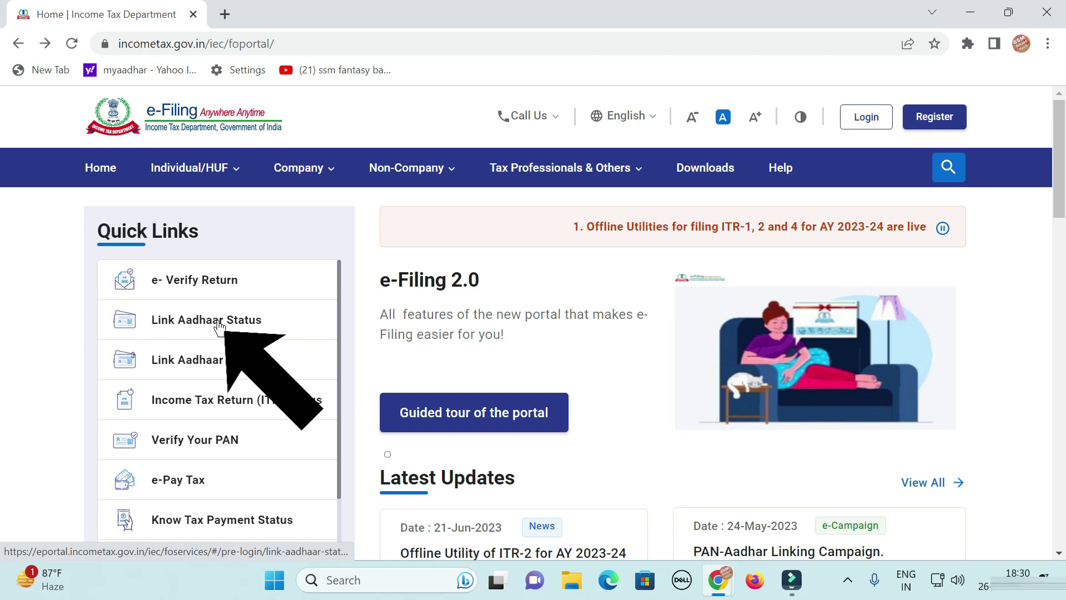
# Open Link Aadhaar Status from Quick Links and enter the PAN and Aadhaar Number.
pyautogui.click(221, 326)
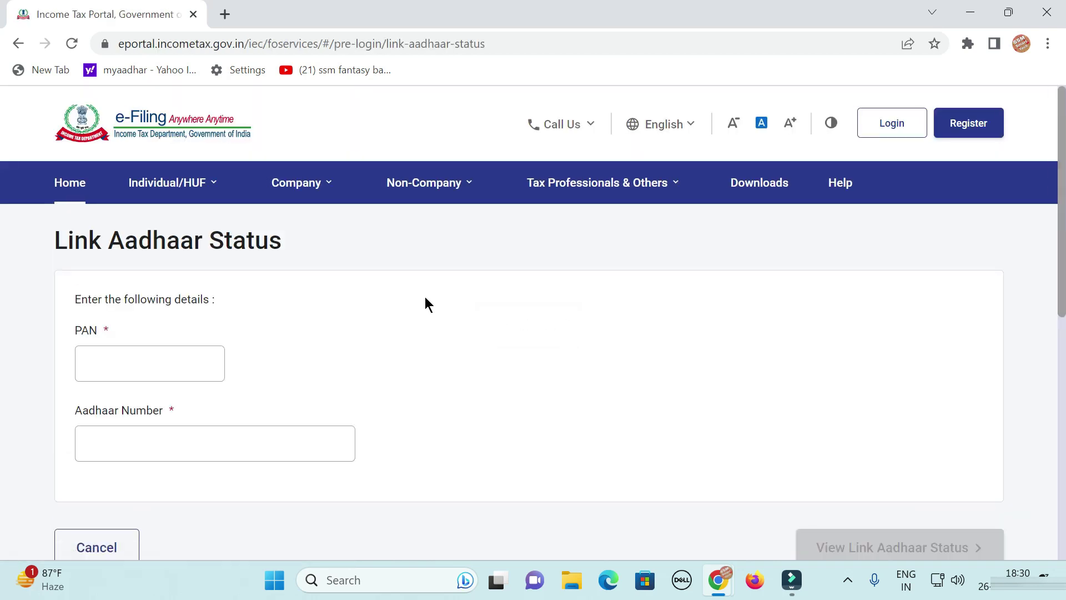
pyautogui.scroll(-2, 668, 325)
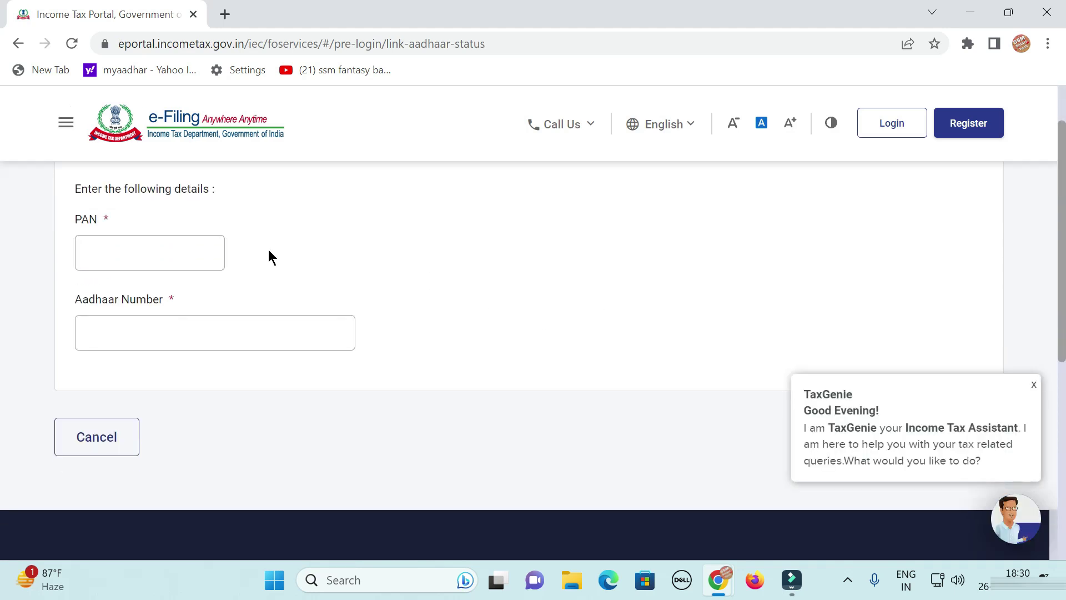
pyautogui.click(190, 253)
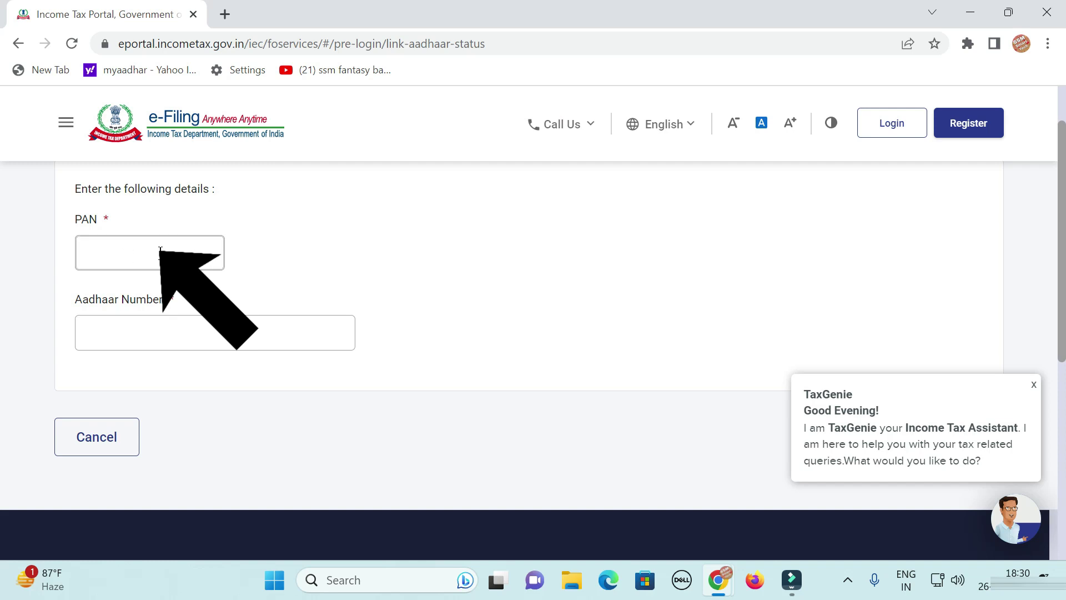
pyautogui.click(135, 331)
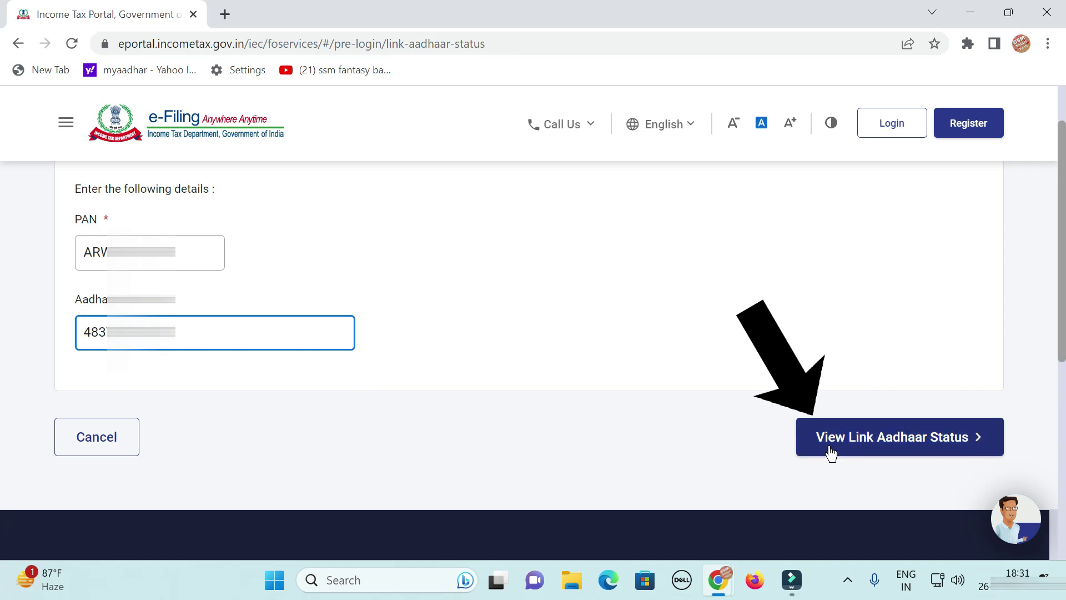
# View the link status and highlight the DOB mismatch failure reason in the popup.
pyautogui.click(890, 445)
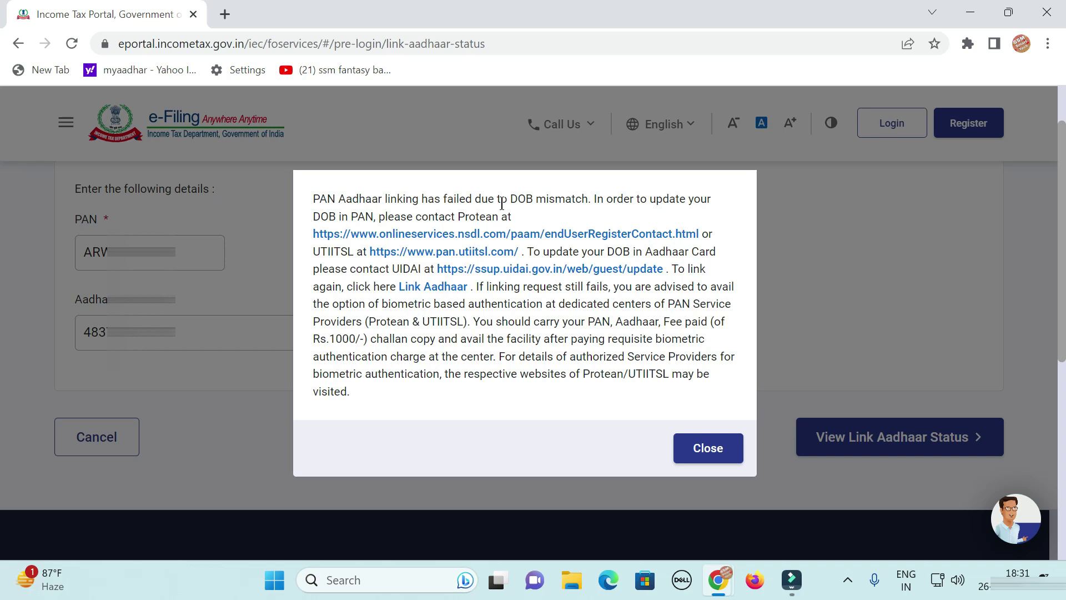
pyautogui.moveTo(312, 200); pyautogui.dragTo(677, 212)
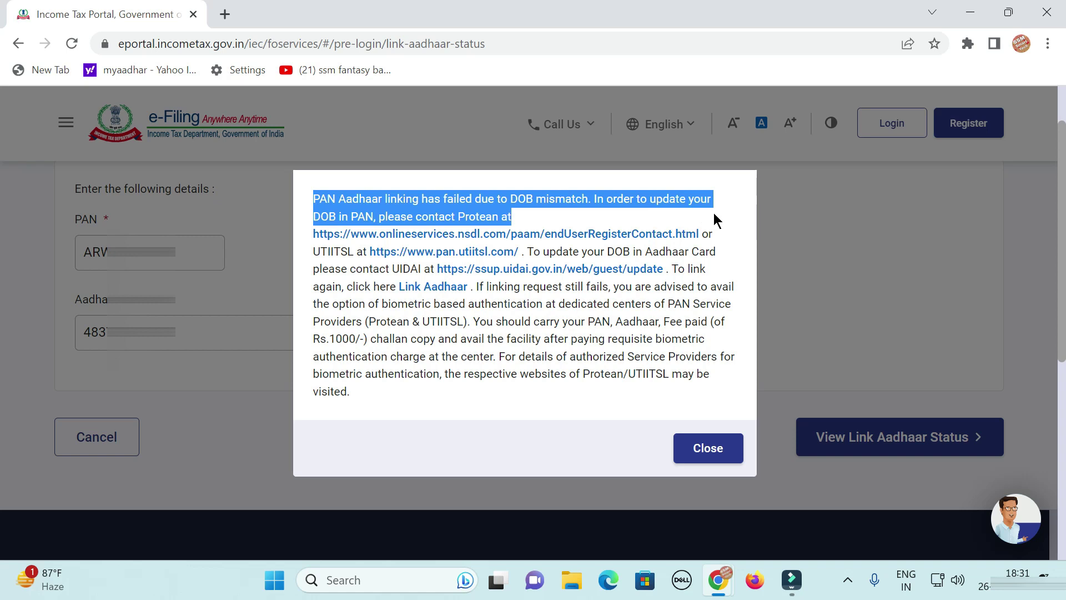
pyautogui.click(717, 220)
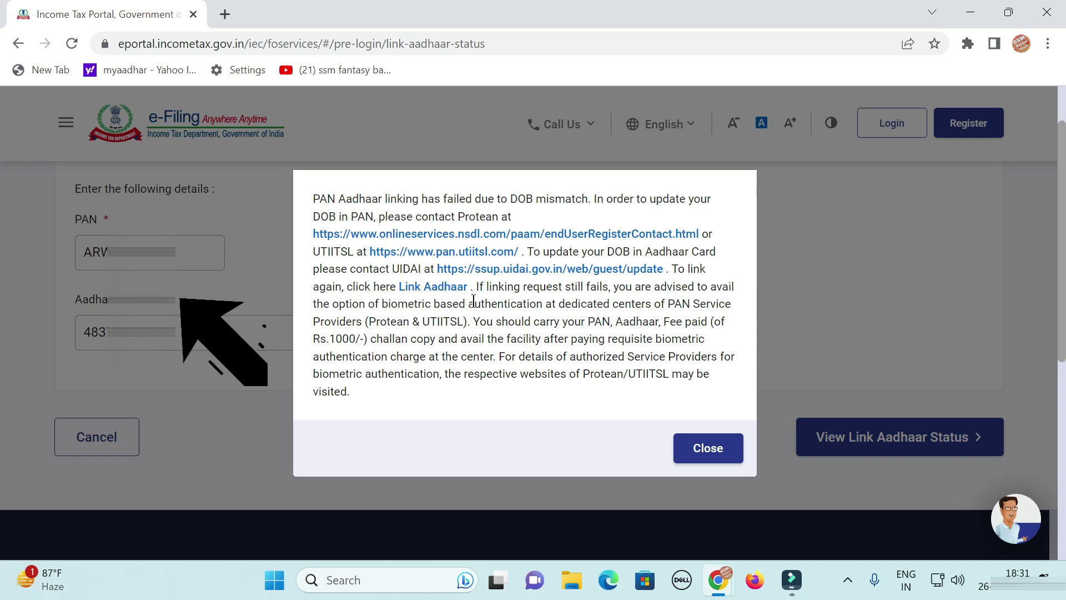
# Start a new Link Aadhaar request, entering and validating the PAN and Aadhaar Number.
pyautogui.click(418, 288)
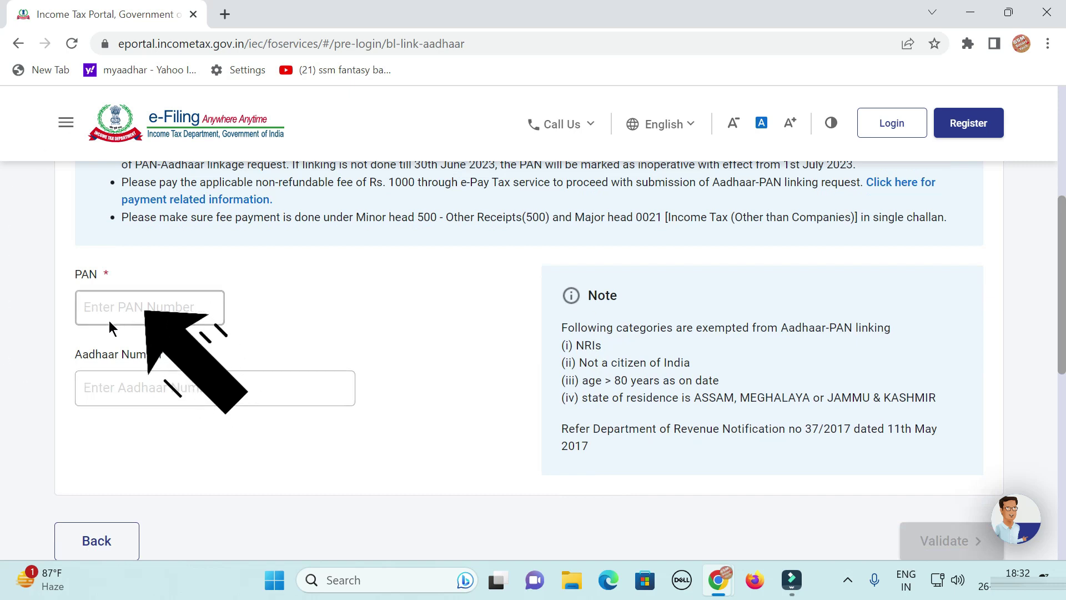
pyautogui.click(128, 306)
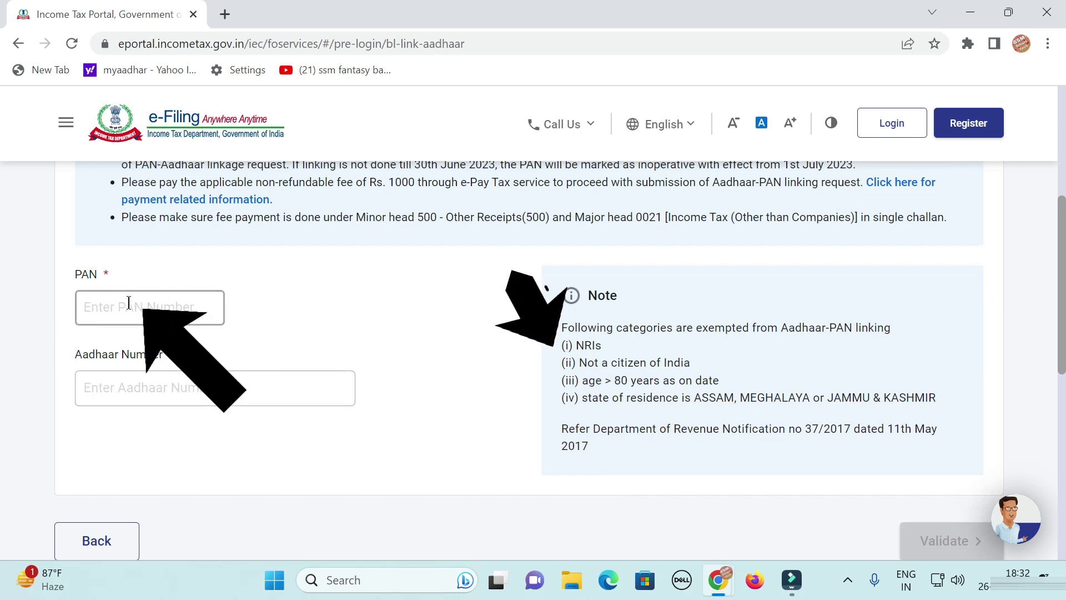
pyautogui.click(186, 387)
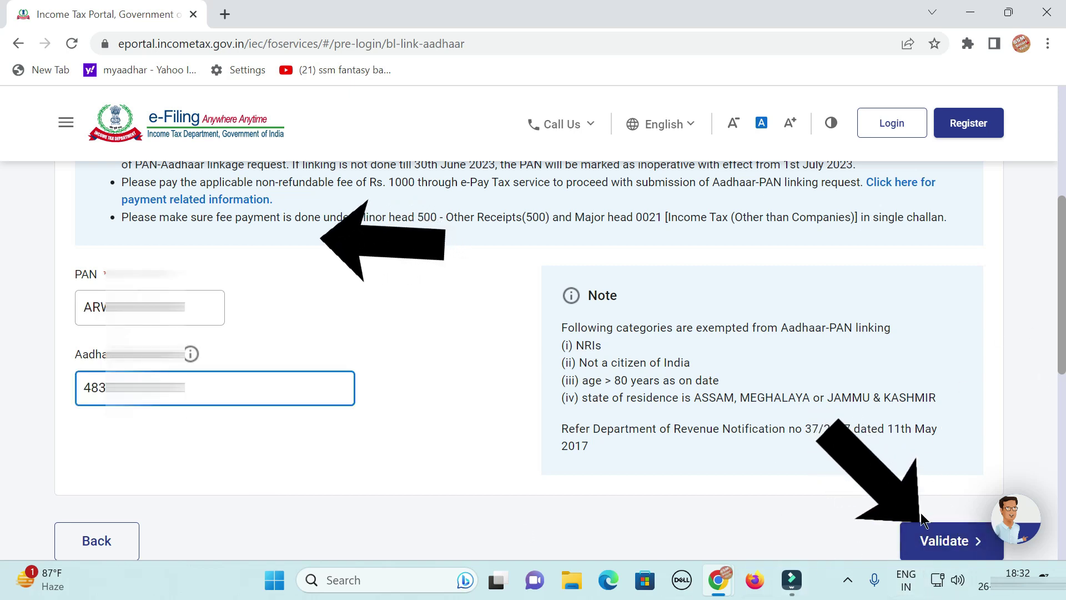
pyautogui.click(962, 545)
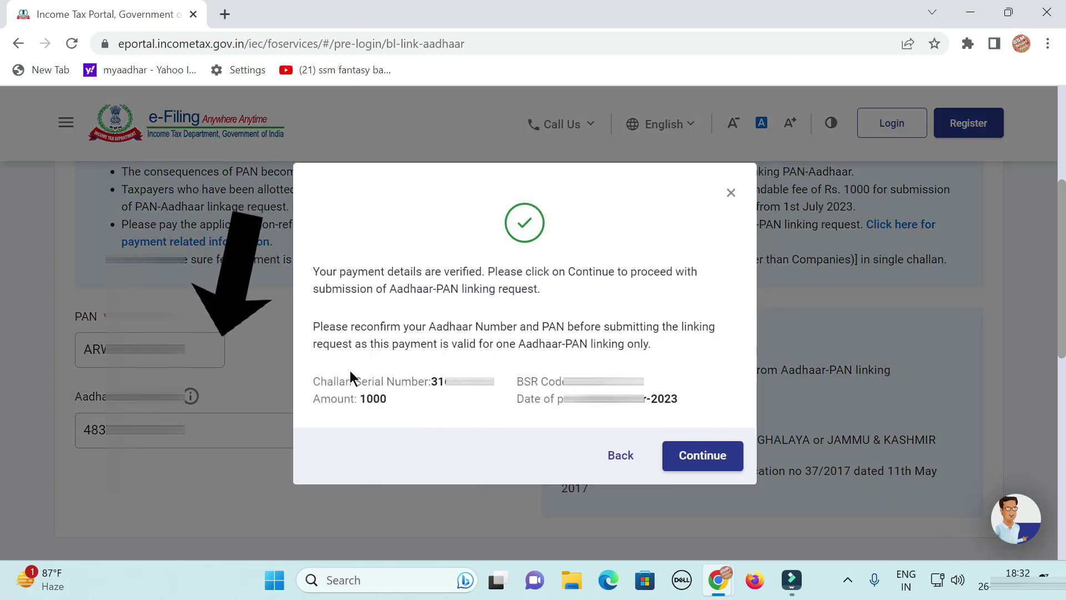
# Review the verified payment's challan number, 1000 amount, BSR code and date, then continue.
pyautogui.tripleClick(317, 380)
pyautogui.click(309, 401)
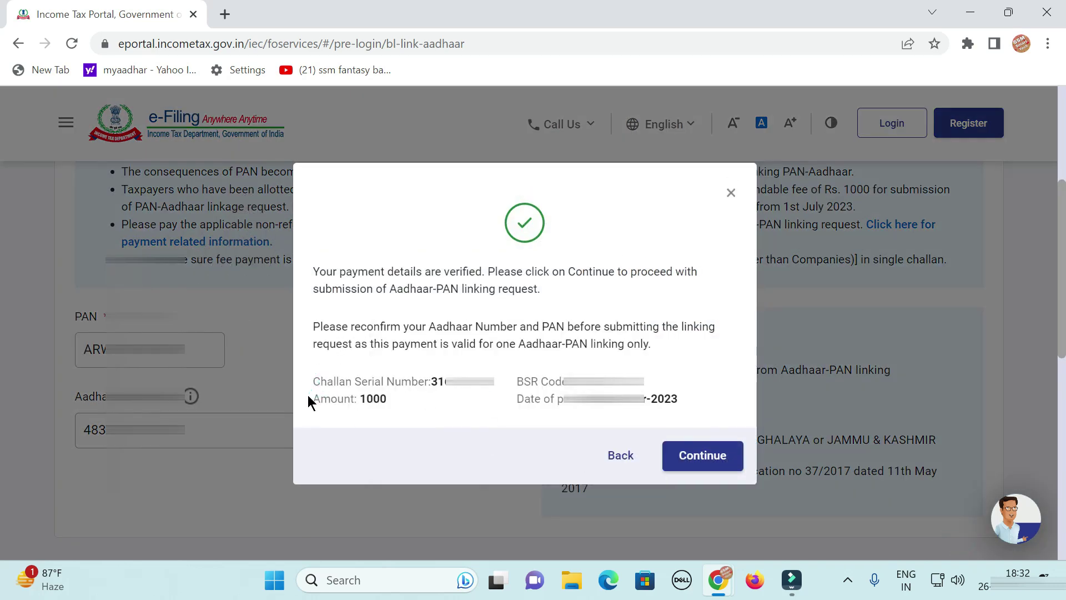
pyautogui.moveTo(309, 401); pyautogui.dragTo(404, 398)
pyautogui.moveTo(539, 381); pyautogui.dragTo(644, 382)
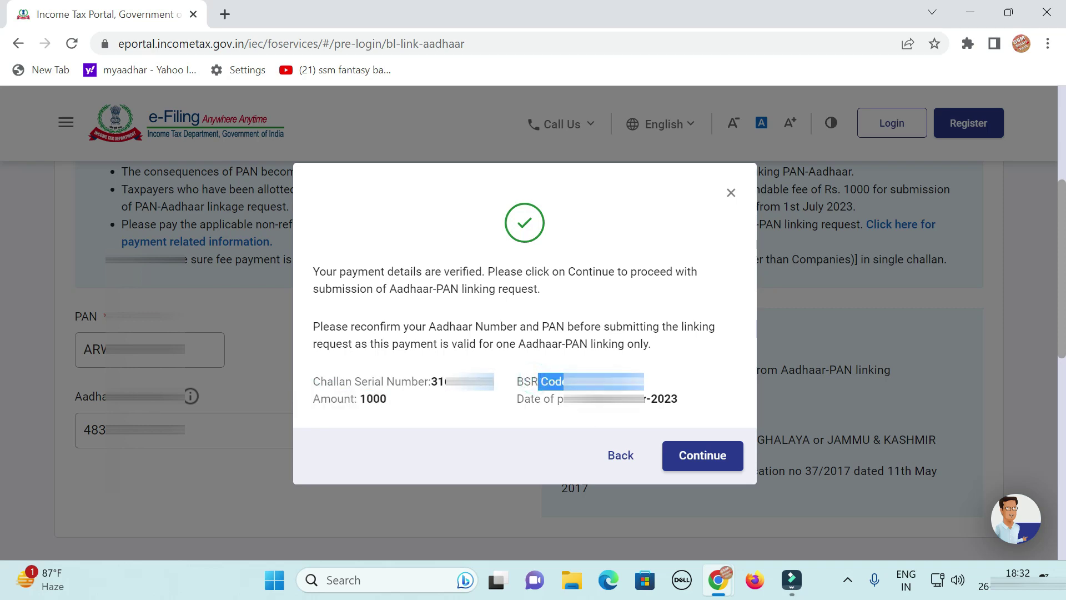
pyautogui.moveTo(564, 399); pyautogui.dragTo(678, 398)
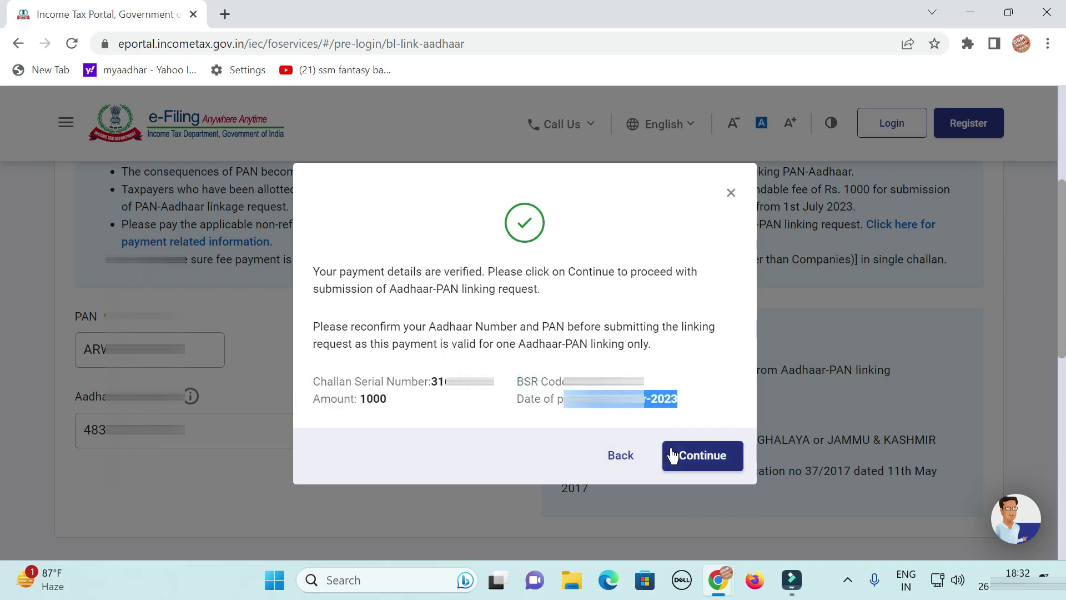
pyautogui.click(721, 458)
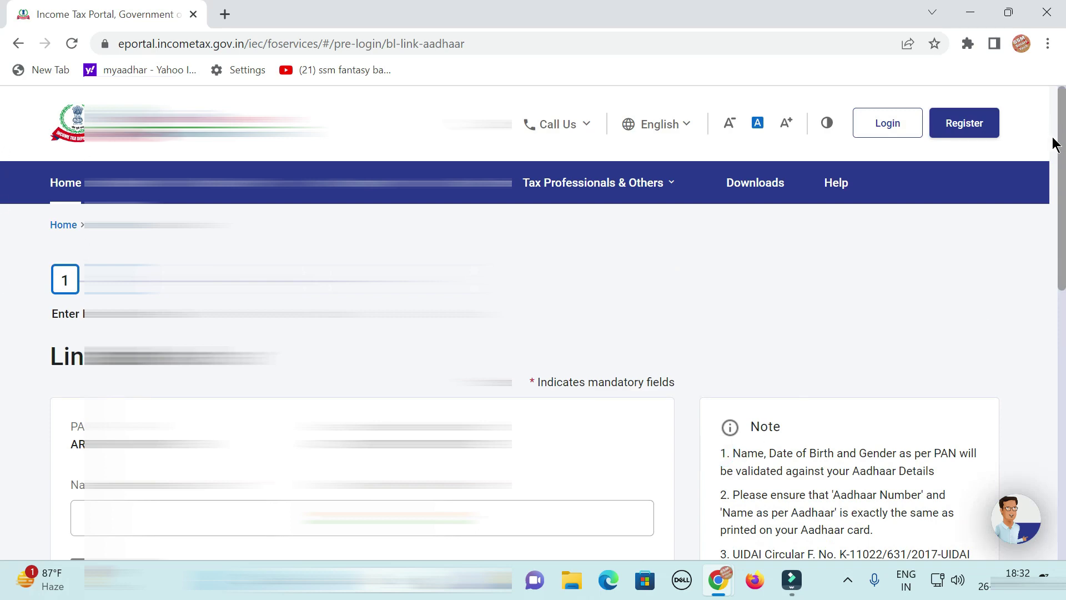
# Accept the declarations, enter the name per Aadhaar and mobile number, and request the OTP.
pyautogui.scroll(-5, 5, 231)
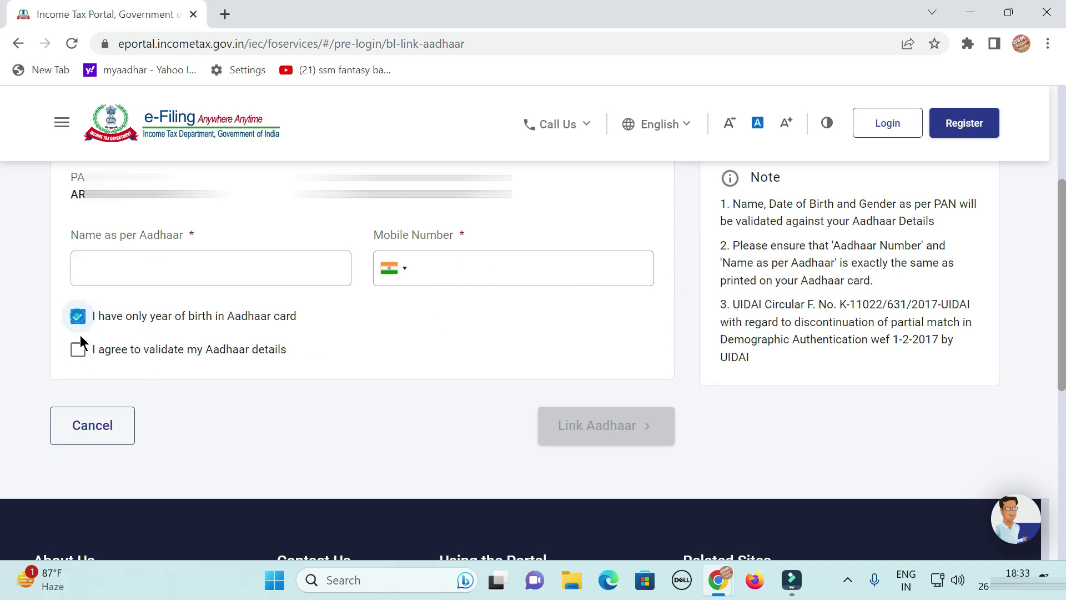
pyautogui.click(78, 349)
pyautogui.click(152, 283)
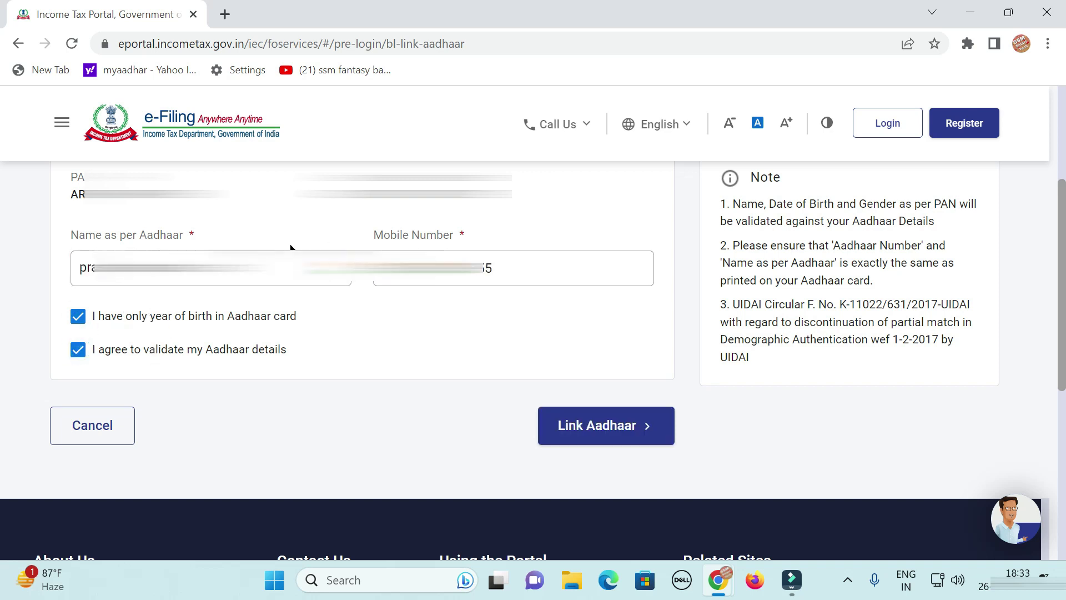
pyautogui.click(622, 438)
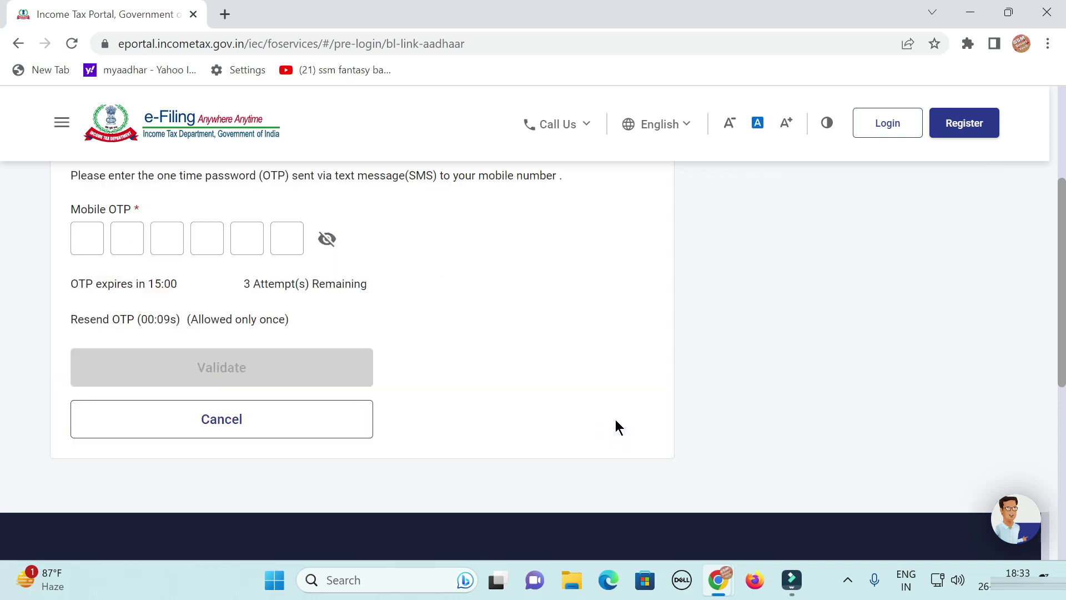
# Enter and validate the mobile OTP, then acknowledge the request-accepted popup.
pyautogui.click(86, 240)
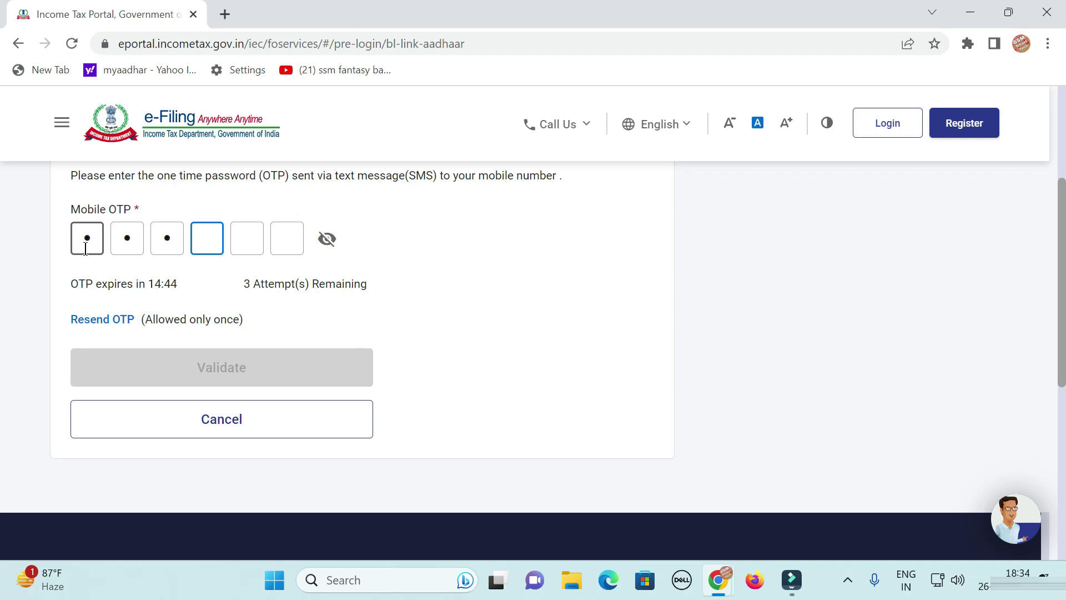
pyautogui.write('123')
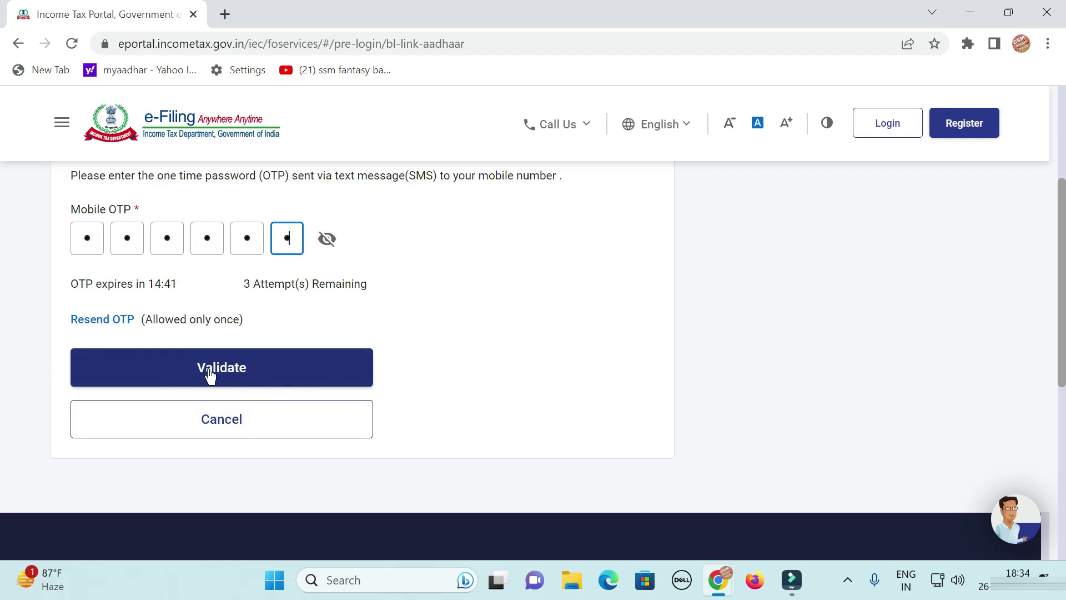
pyautogui.click(221, 366)
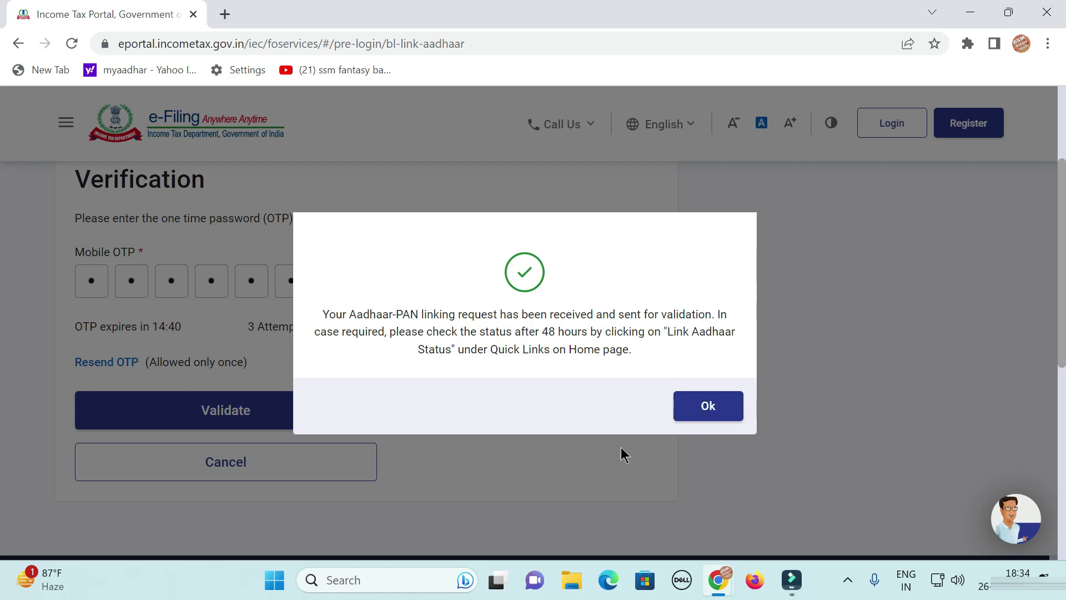
pyautogui.click(708, 406)
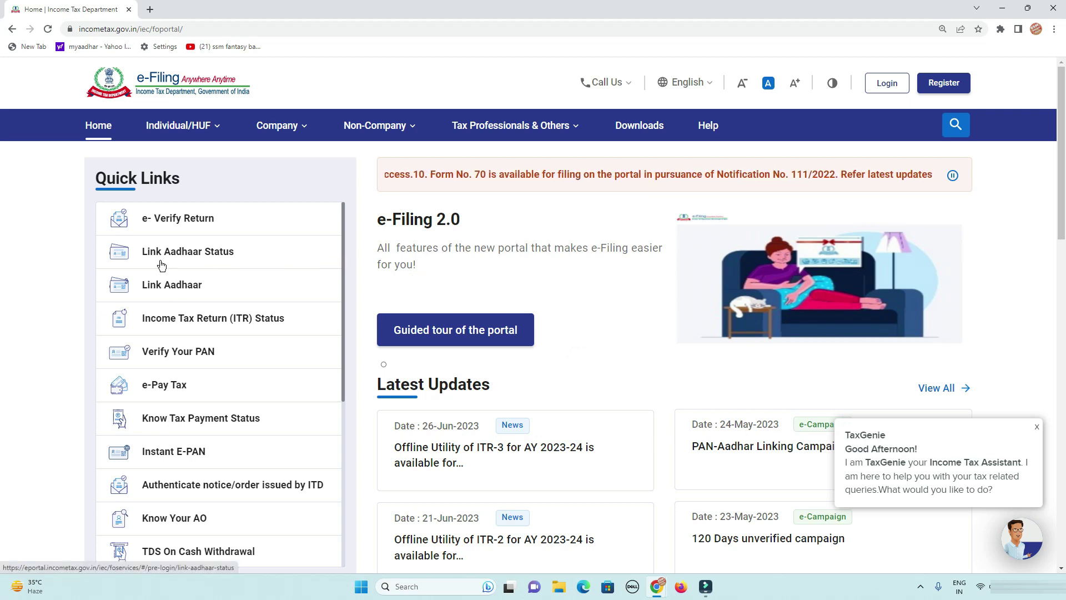
# Re-run Link Aadhaar Status with the PAN and Aadhaar Number; the result shows them already linked.
pyautogui.click(193, 254)
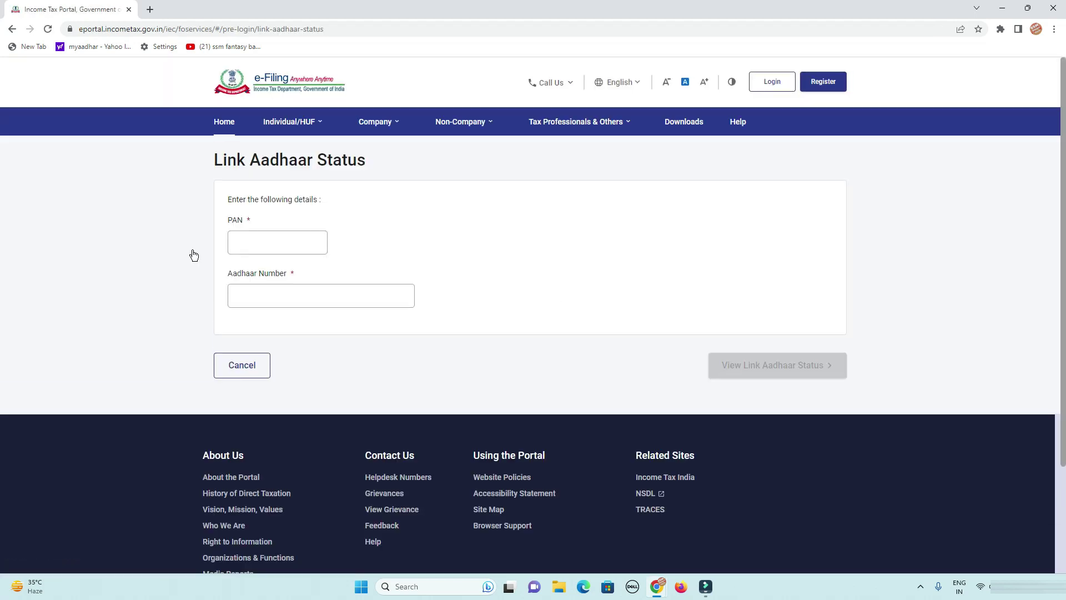
pyautogui.click(278, 238)
pyautogui.click(257, 234)
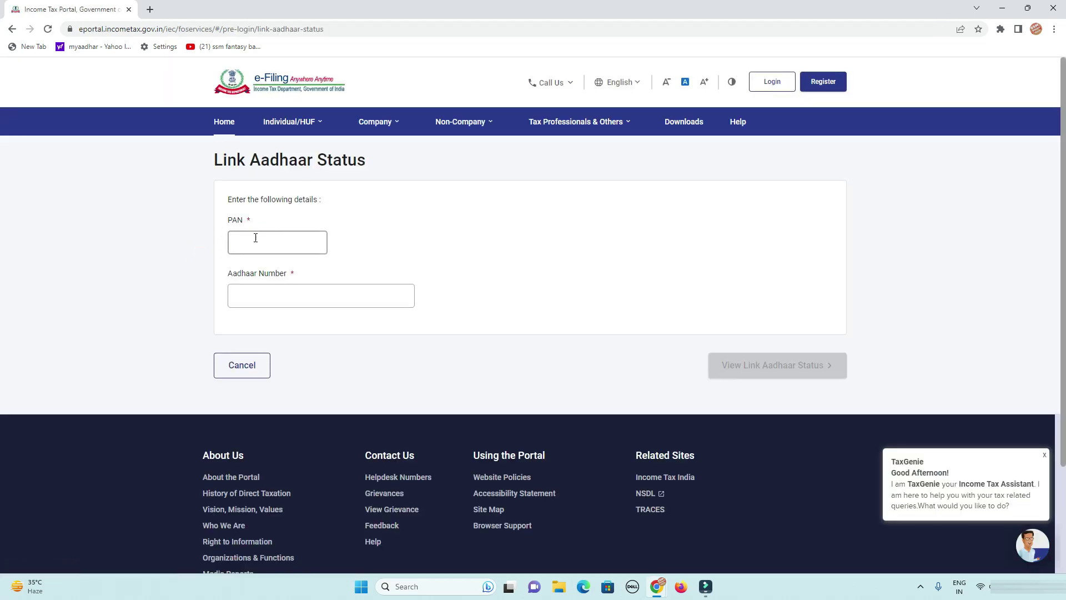
pyautogui.click(300, 327)
pyautogui.click(319, 315)
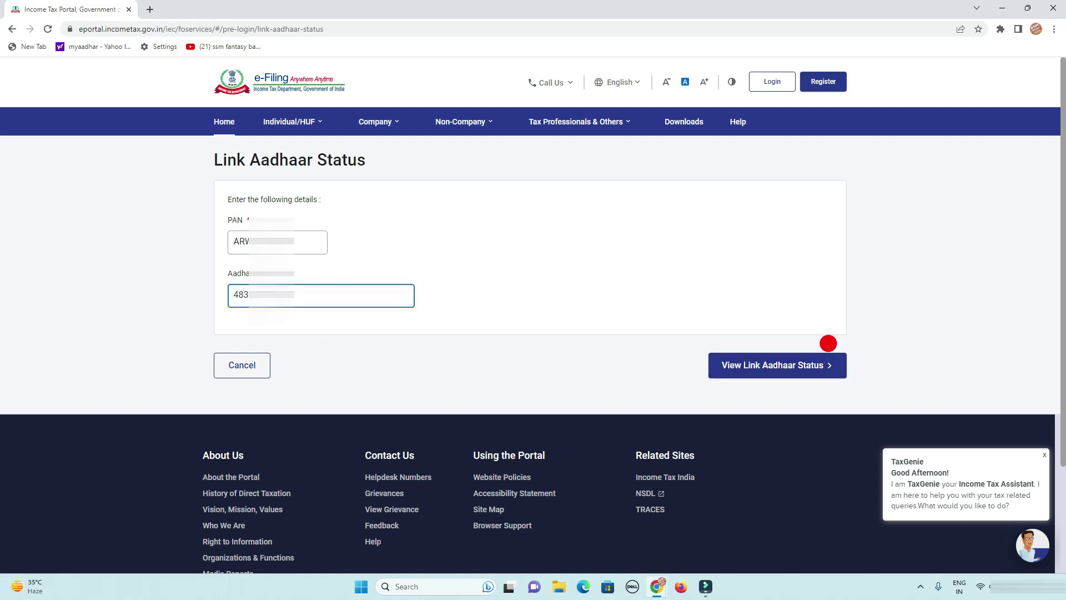
pyautogui.click(772, 371)
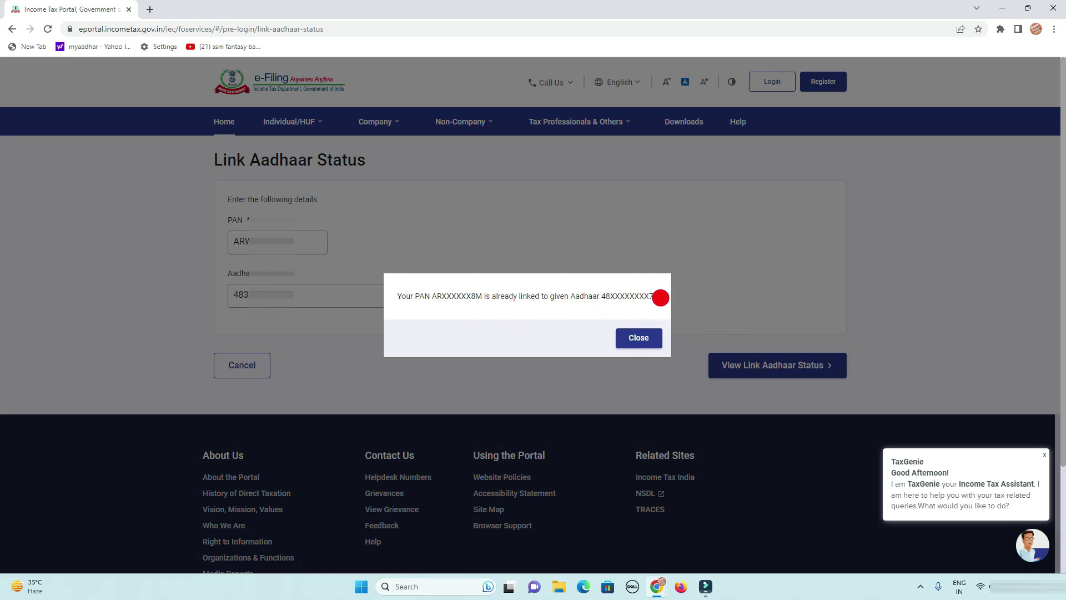
pyautogui.moveTo(650, 295); pyautogui.dragTo(393, 293)
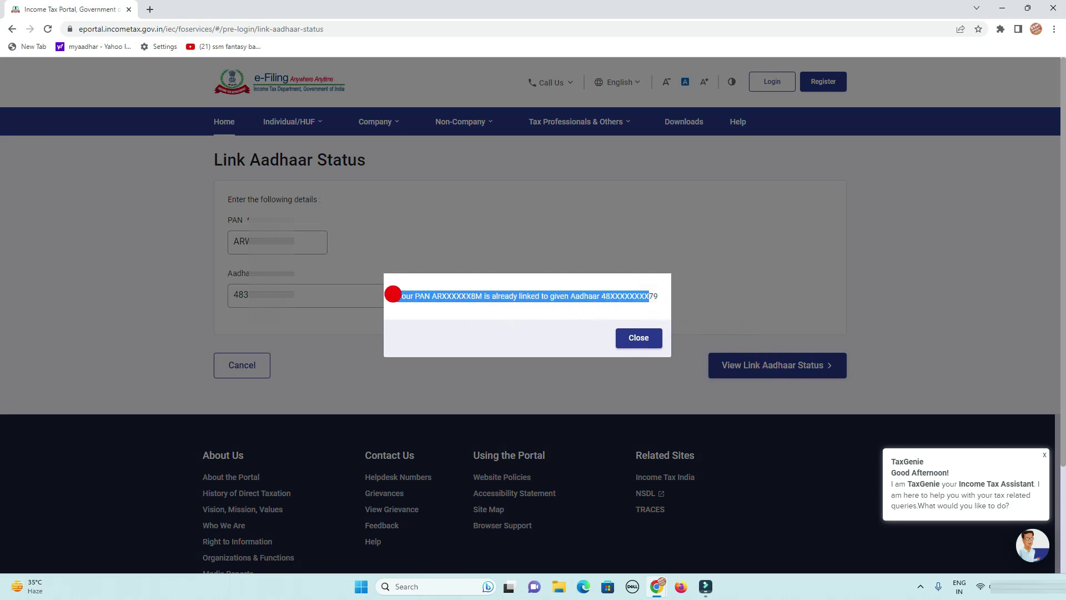
pyautogui.click(504, 316)
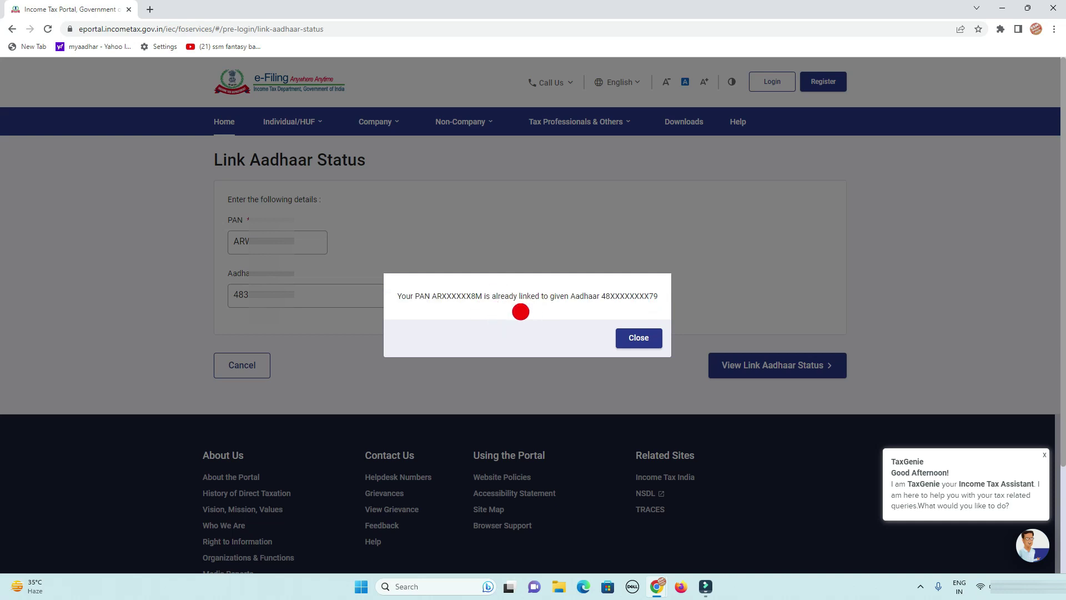